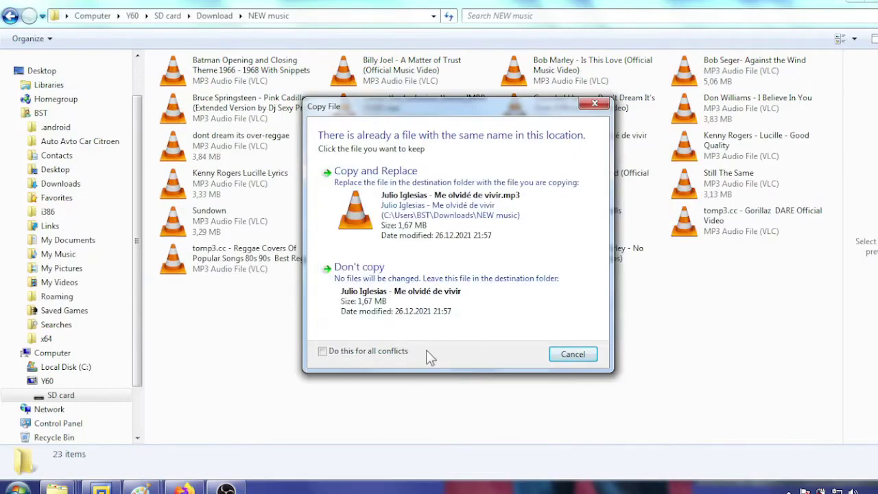
Step: Skip all existing duplicates and paste the songs into the NEW music folder
click(323, 351)
click(393, 303)
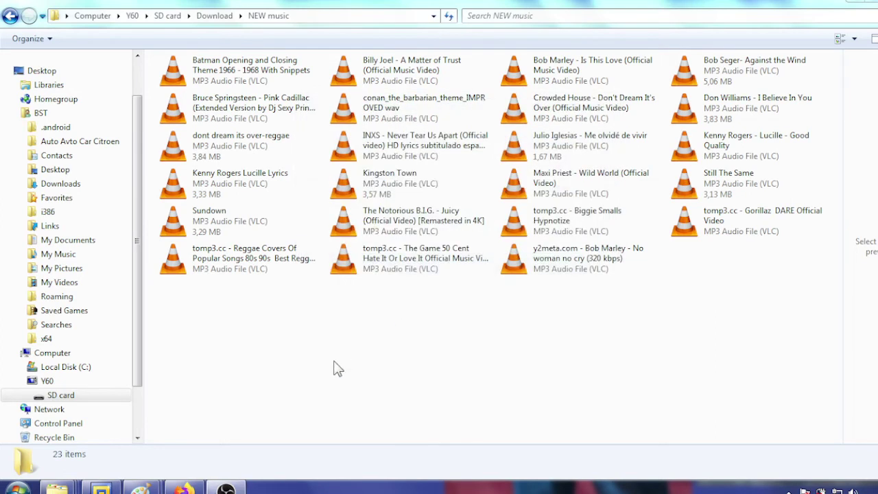
right_click(337, 367)
click(401, 282)
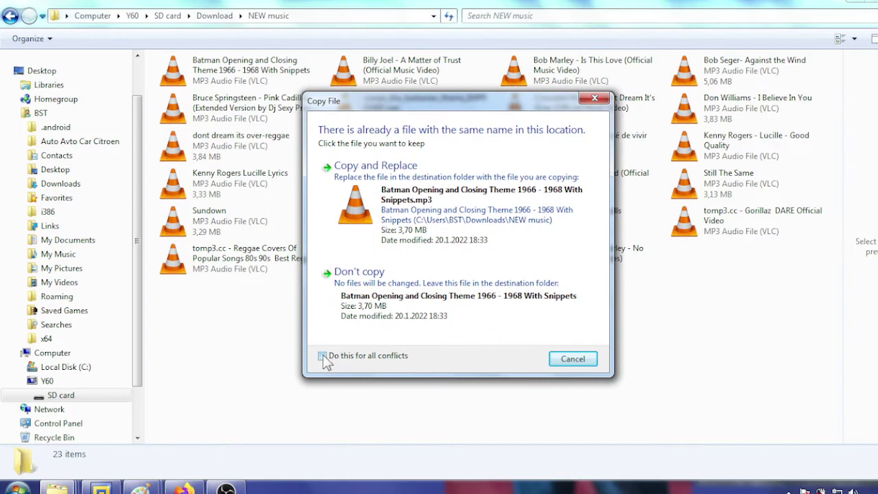
Step: Skip duplicates for every conflict again and paste the songs once more
click(322, 355)
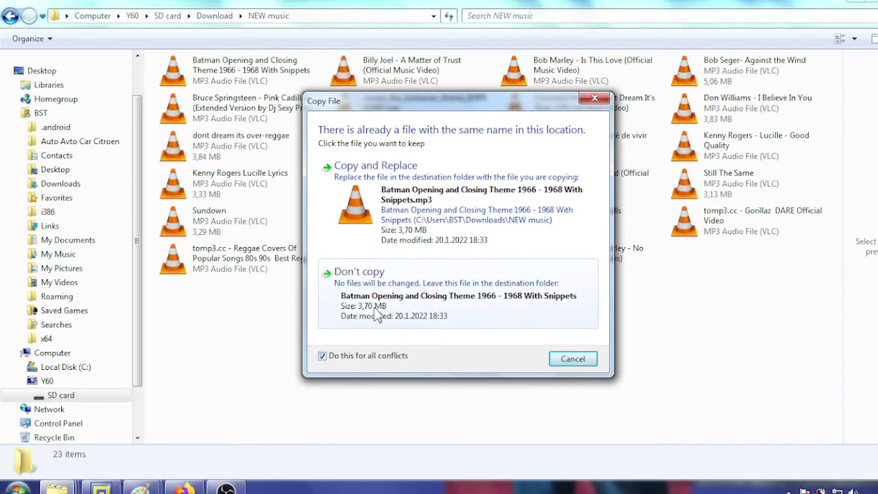
click(378, 315)
right_click(377, 315)
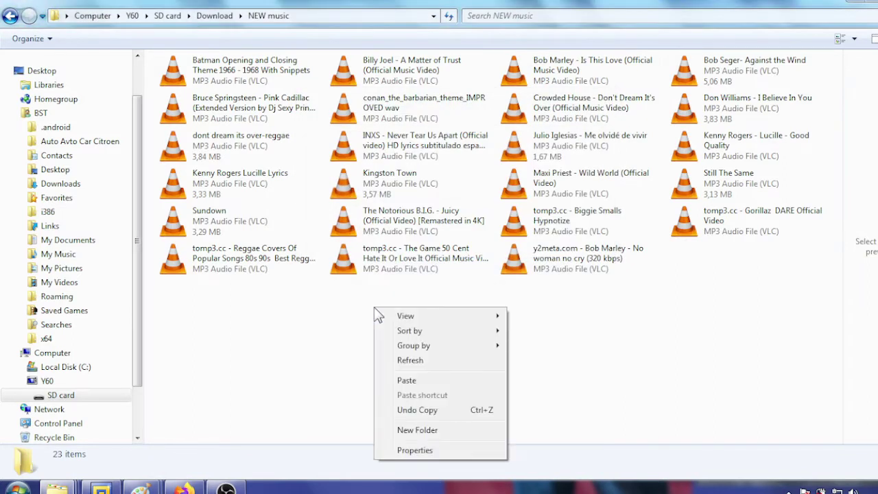
click(412, 379)
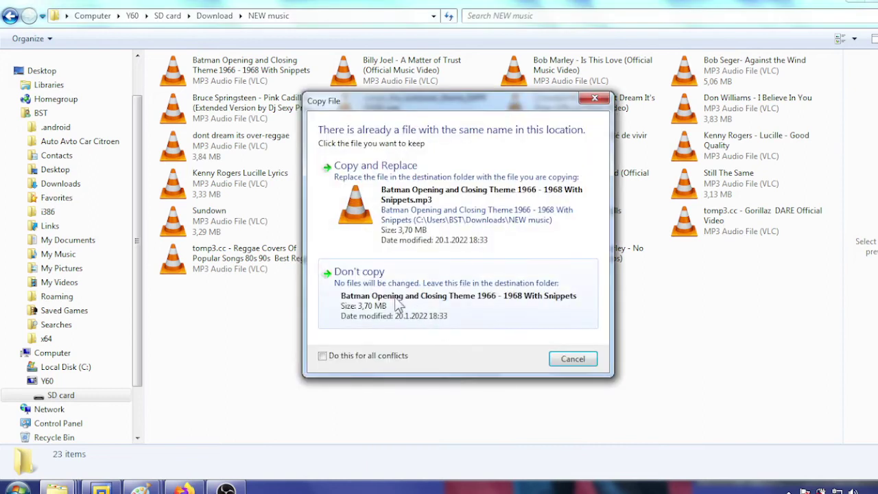
Step: Keep the card's existing files, from Batman theme through Kingston Town and Maxi Priest
click(392, 307)
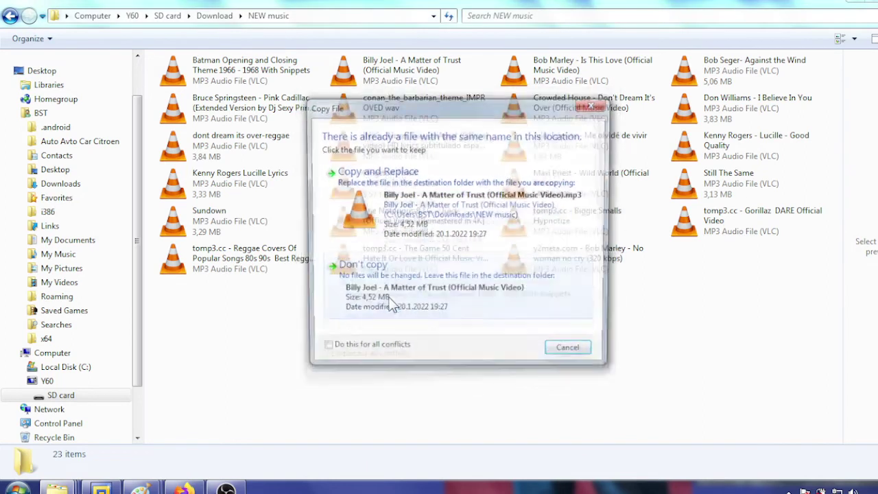
click(392, 307)
click(392, 306)
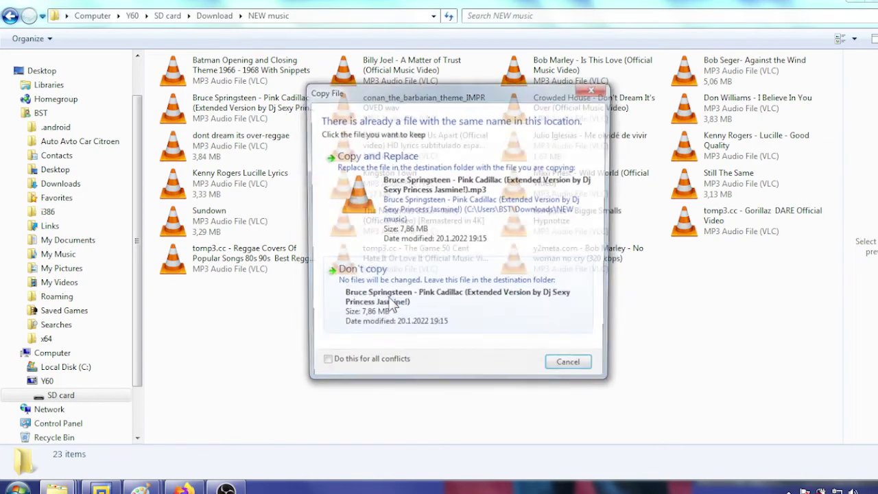
click(392, 307)
click(392, 307)
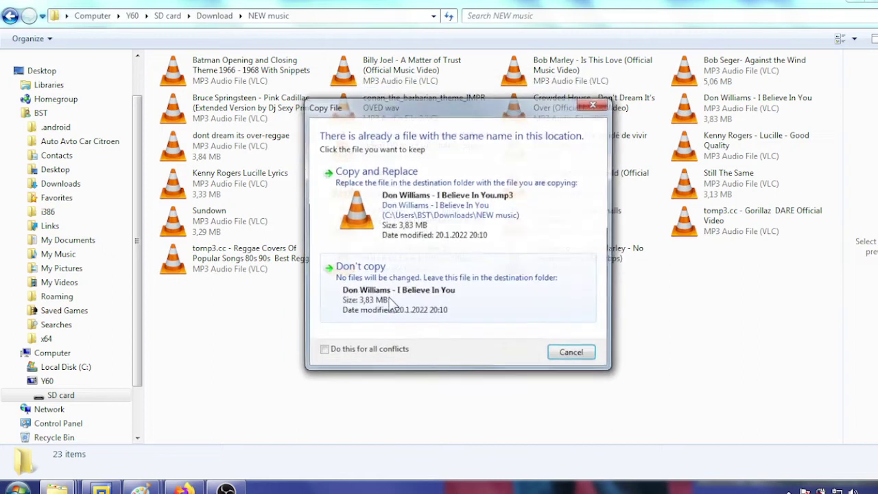
click(392, 306)
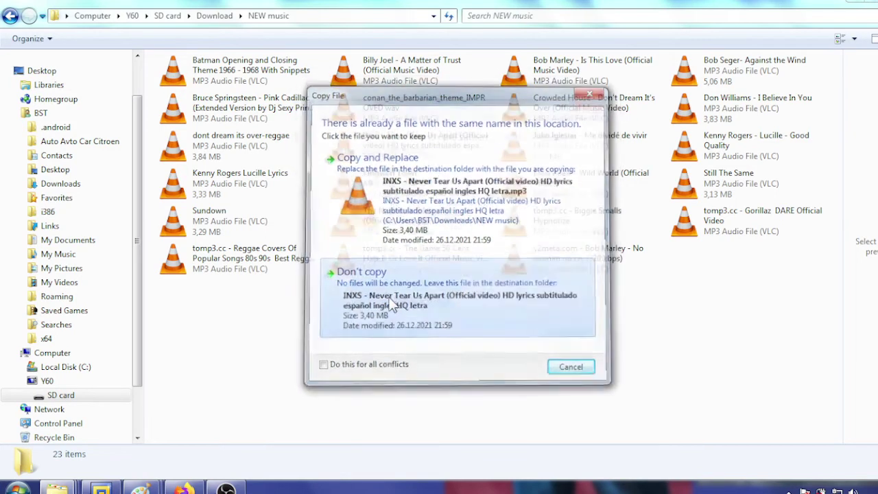
click(392, 307)
click(392, 306)
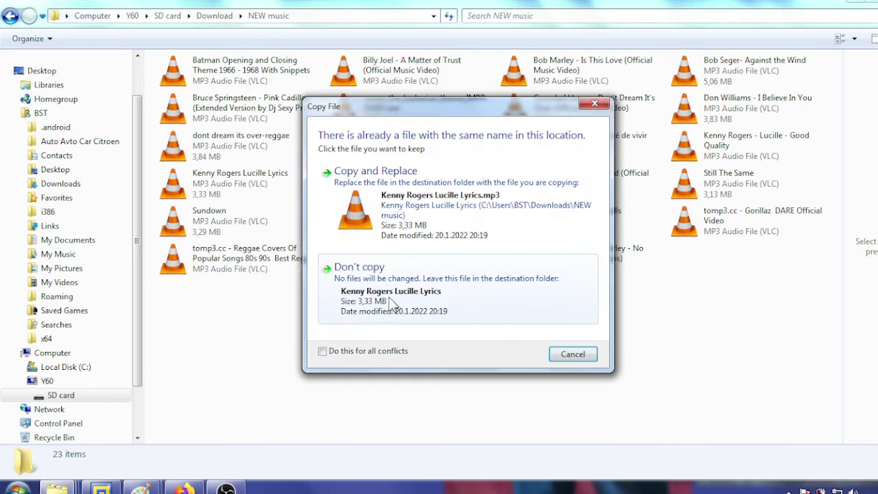
click(392, 306)
click(392, 306)
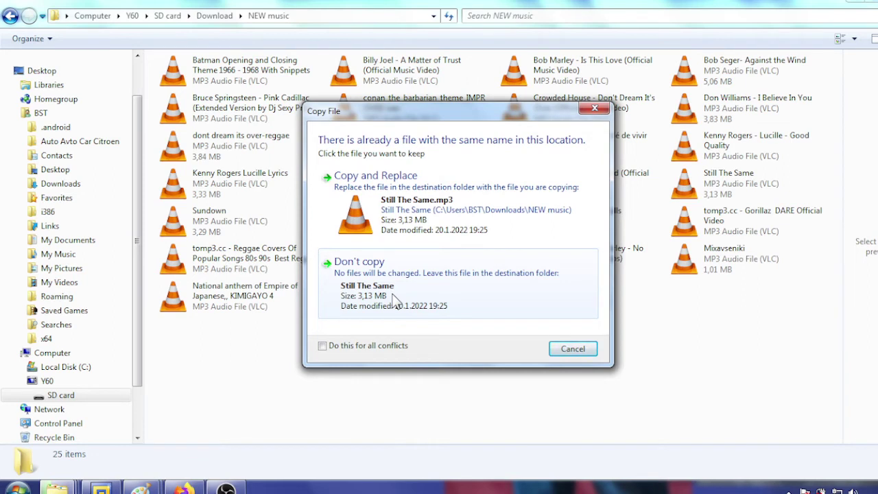
Step: Bring OBS Studio up from the taskbar, then minimise it again
click(228, 487)
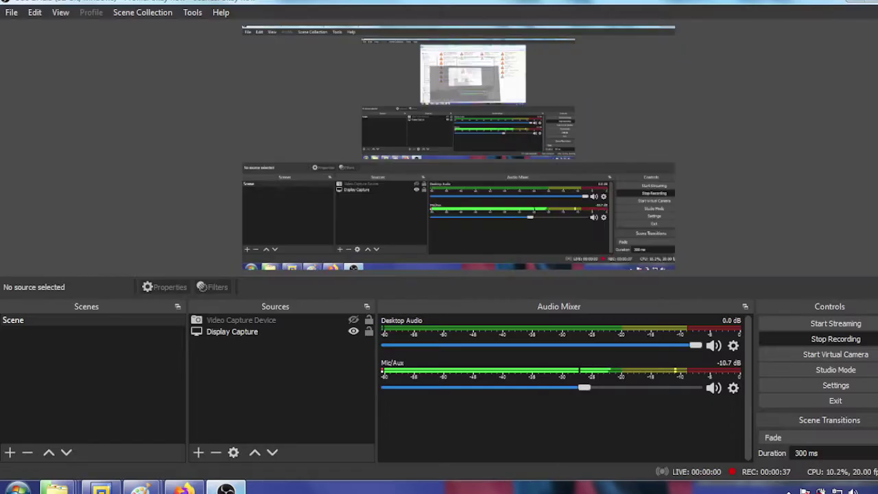
click(226, 488)
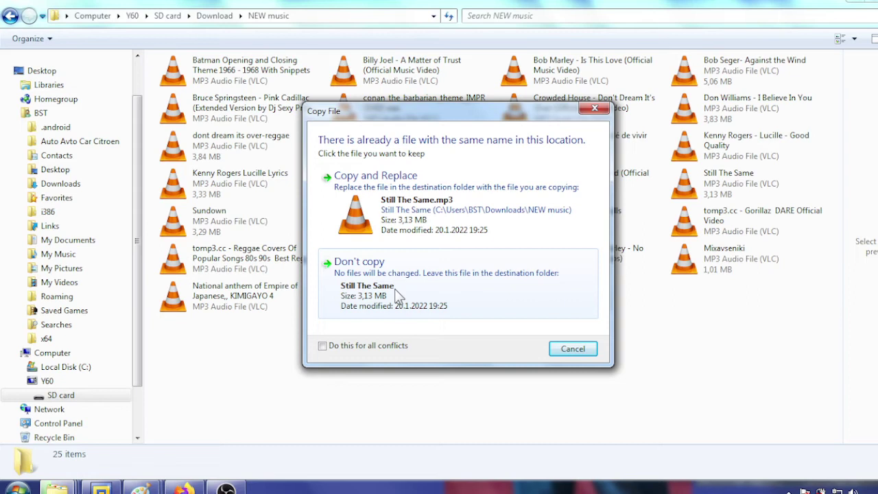
Step: Turn off 'Do this for all conflicts' and keep the existing Still The Same and Sundown files
click(326, 353)
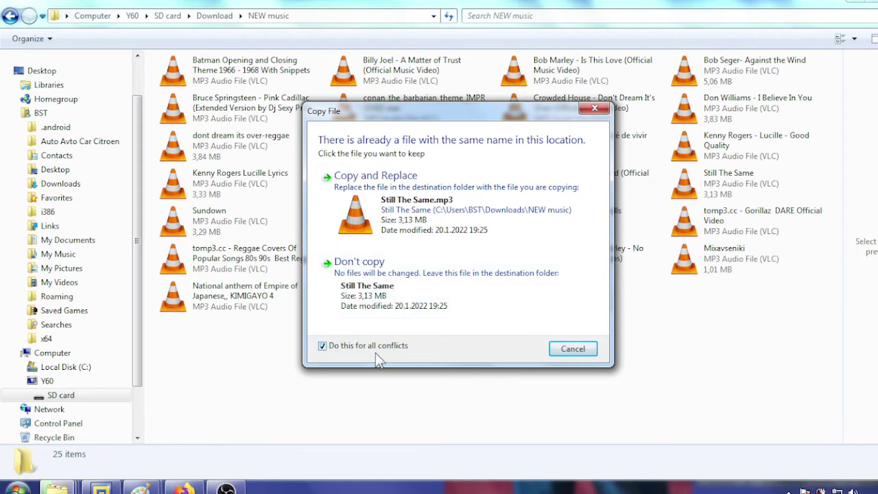
click(325, 350)
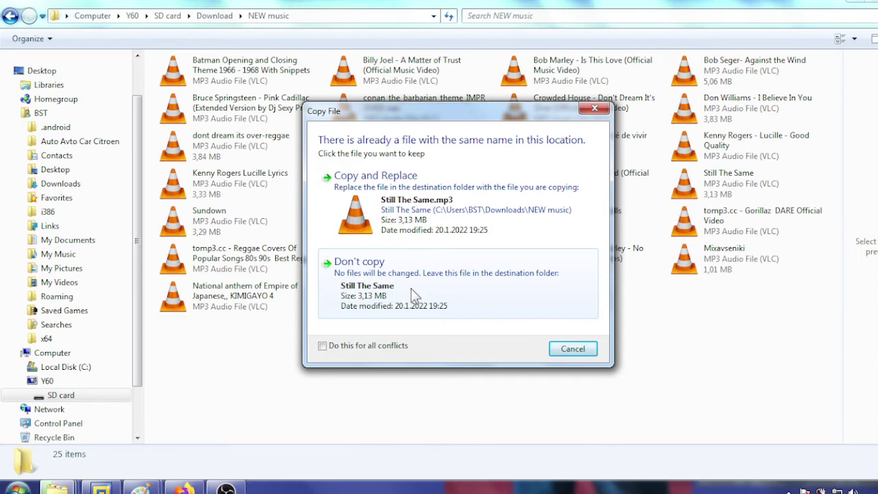
click(411, 288)
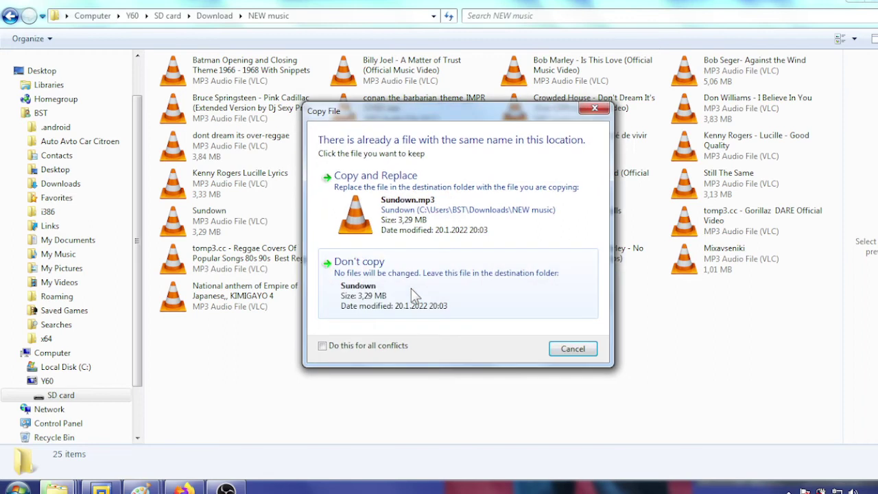
click(411, 288)
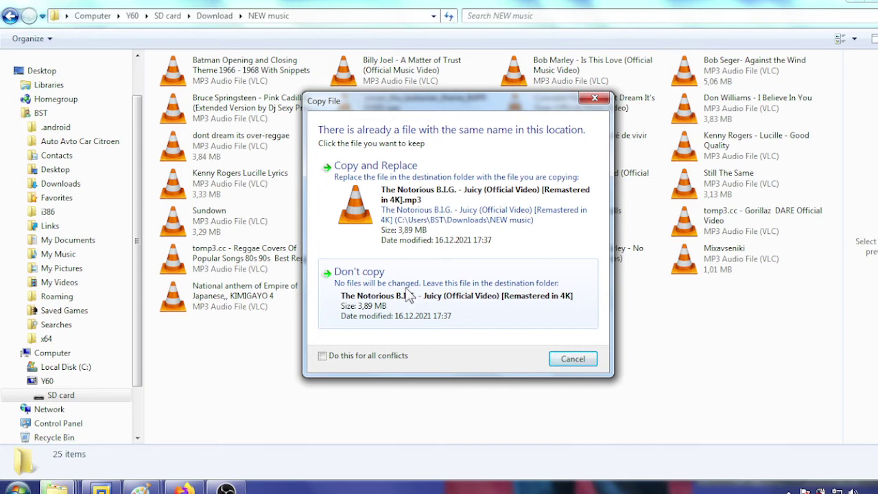
Step: Move the Copy File dialog aside and skip Juicy, Hypnotize, DARE, Reggae Covers, The Game and Bob Marley
mouse_move(406, 94)
mouse_down()
mouse_move(640, 238)
mouse_move(715, 105)
mouse_up()
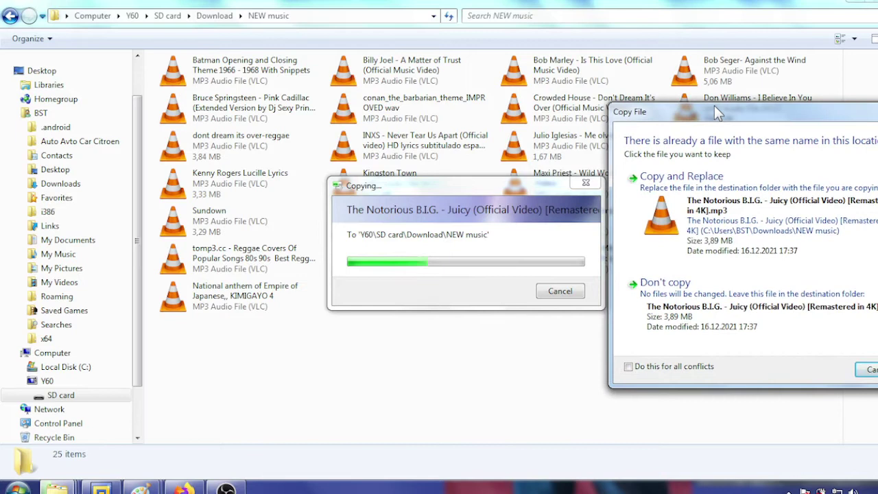
click(671, 307)
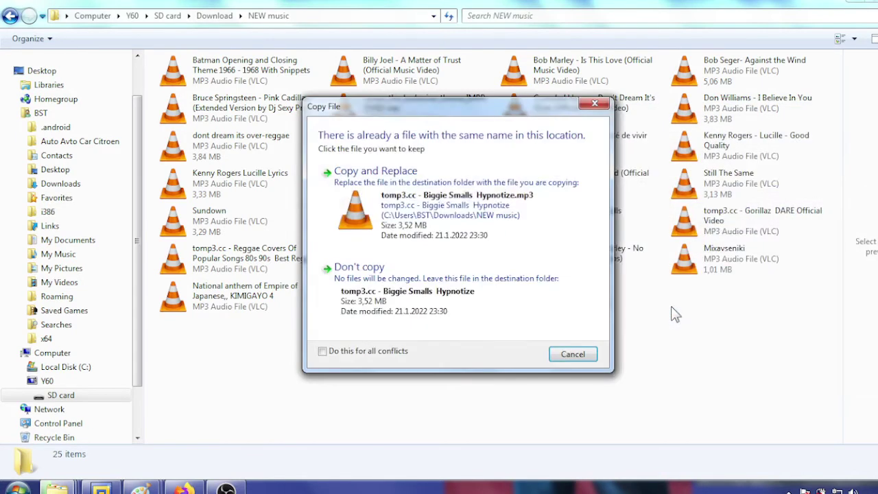
click(493, 305)
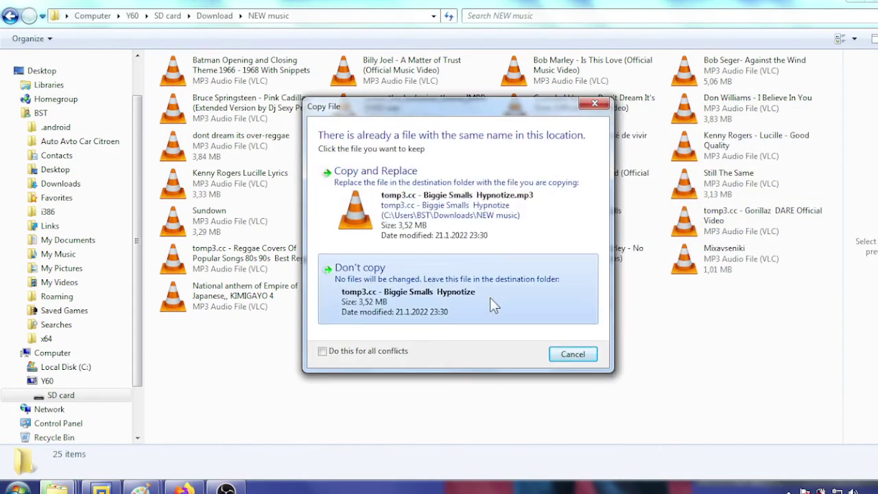
click(493, 306)
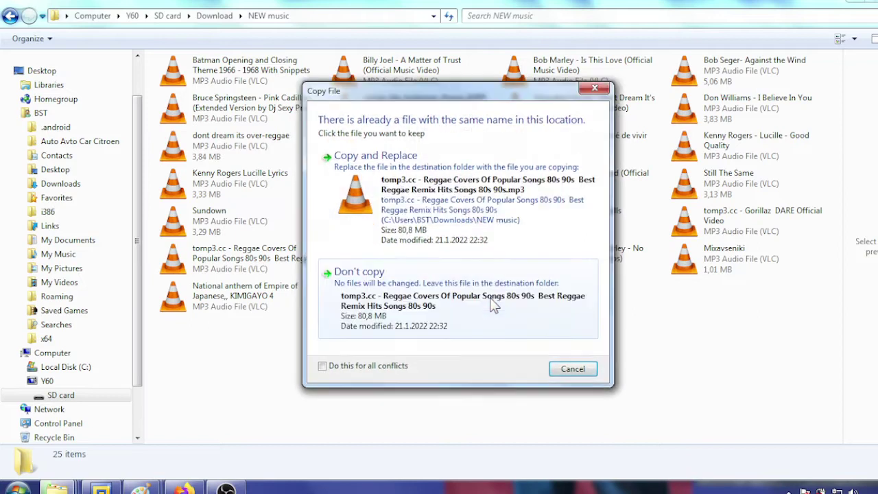
click(492, 305)
click(493, 306)
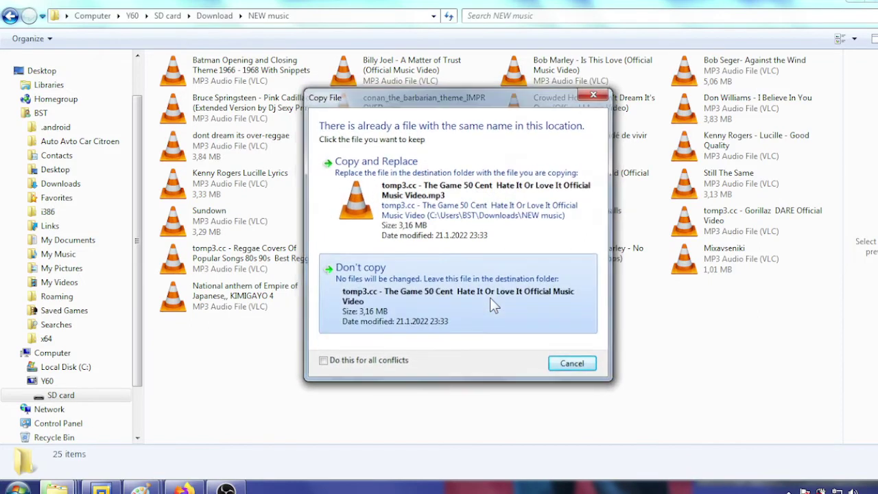
click(492, 306)
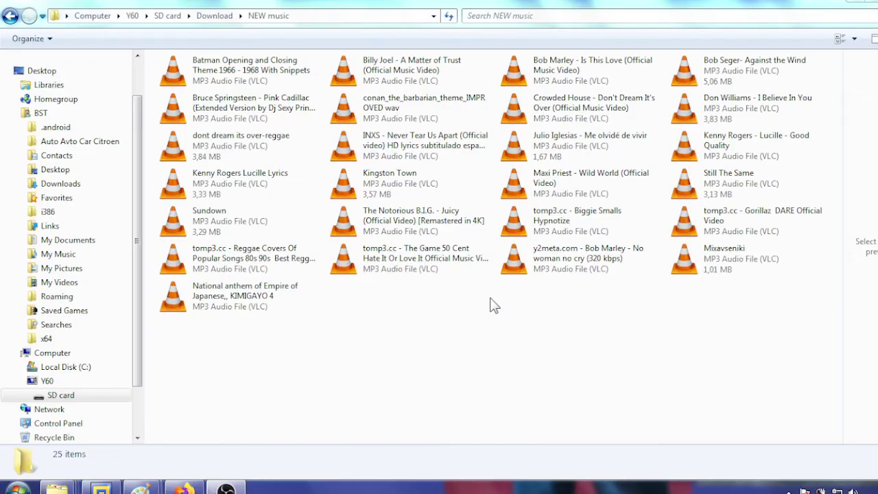
Step: Open Google in a new browser tab and highlight its current time and date result
click(184, 487)
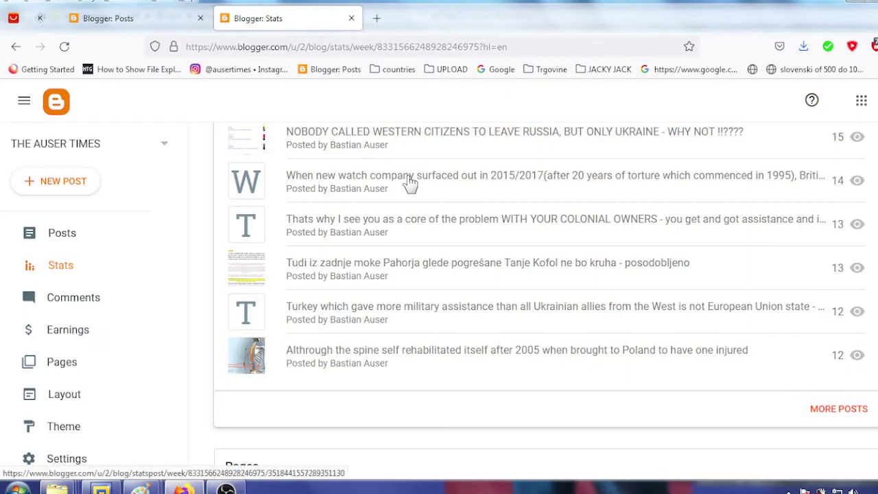
click(377, 18)
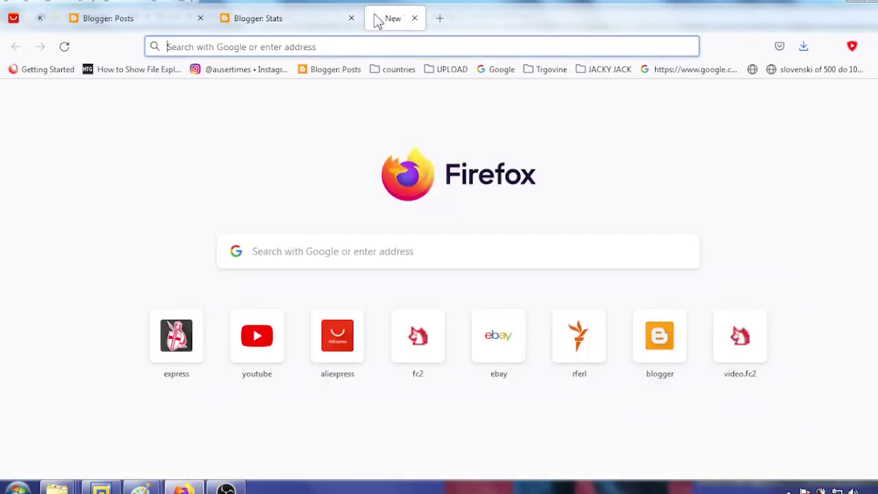
click(493, 76)
text(date time)
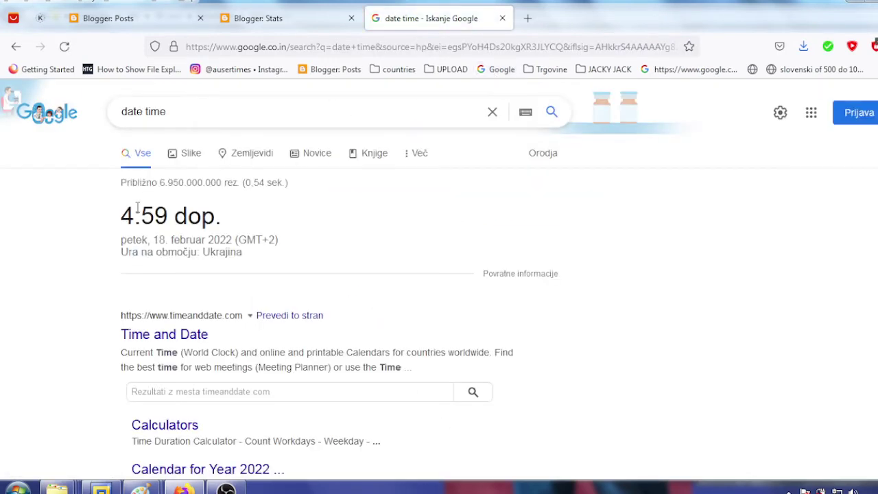
drag(122, 210, 248, 254)
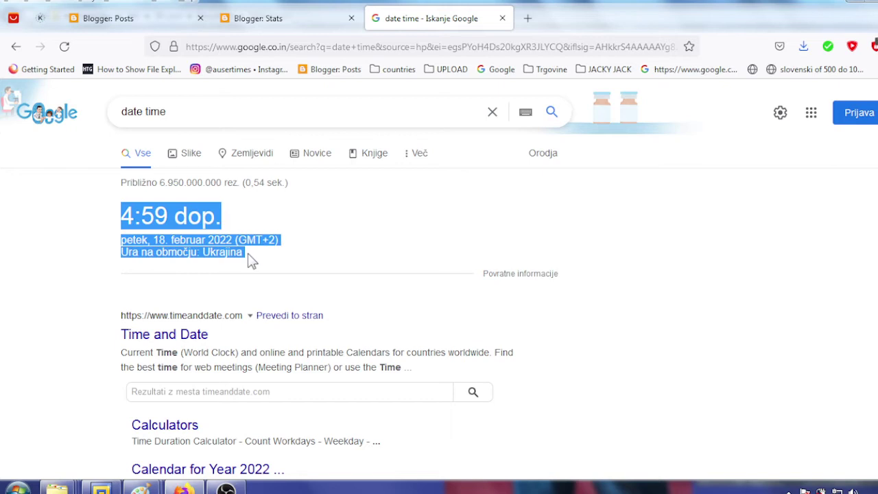
click(176, 203)
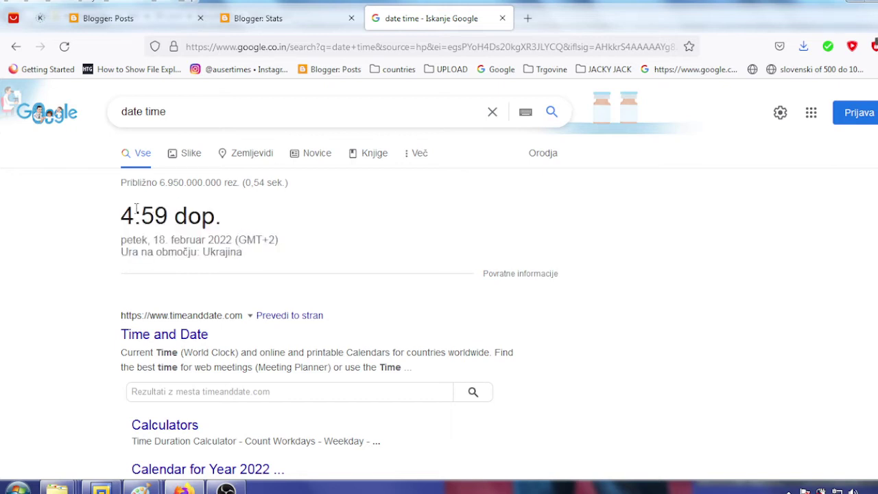
mouse_move(123, 214)
mouse_down()
mouse_move(218, 224)
mouse_move(182, 250)
mouse_up()
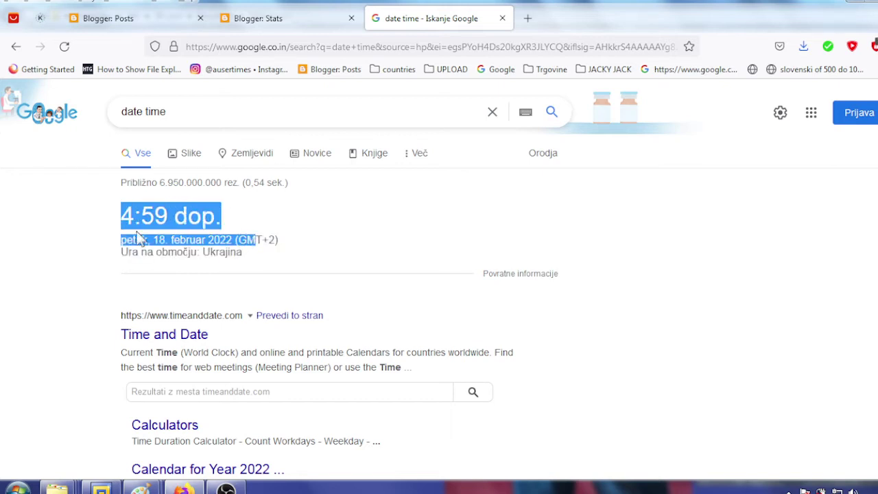
click(294, 260)
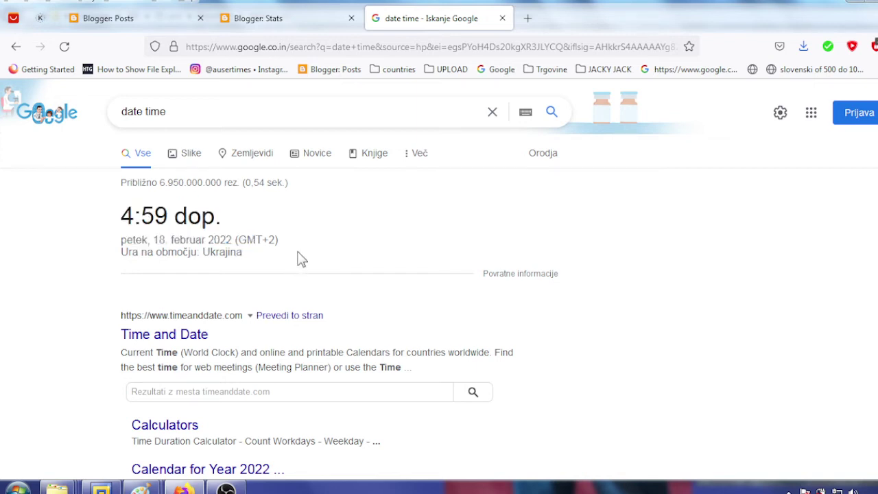
Step: Compare against the Windows taskbar clock, then highlight Google's time, date and time zone
click(851, 491)
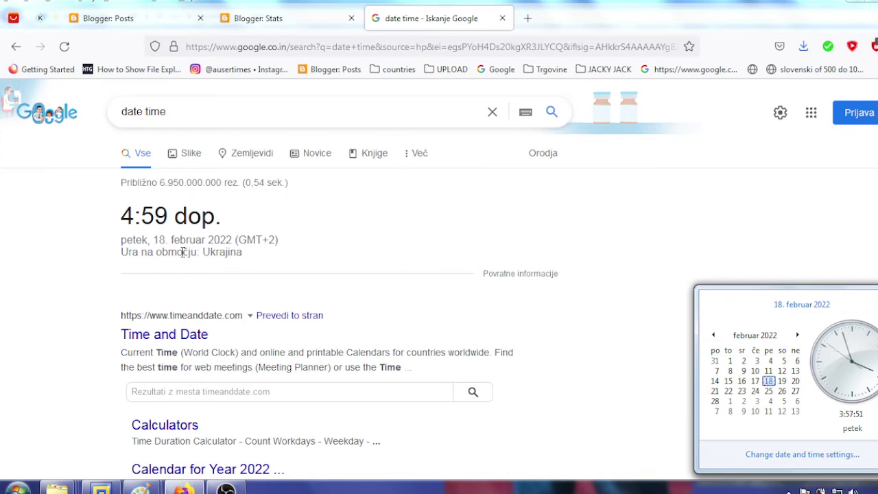
click(147, 345)
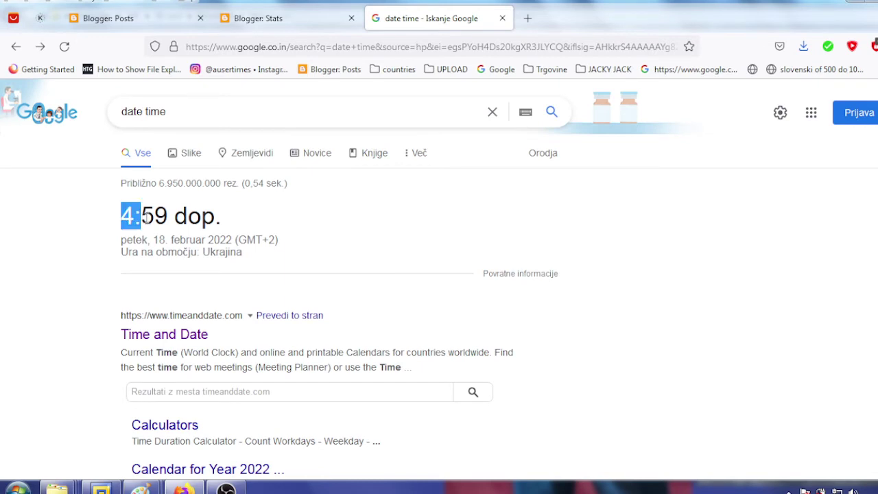
drag(144, 217, 261, 260)
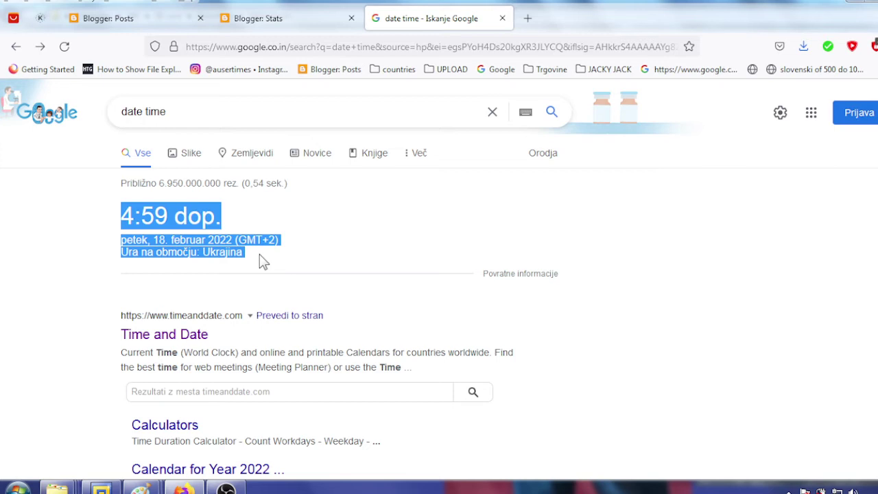
click(218, 272)
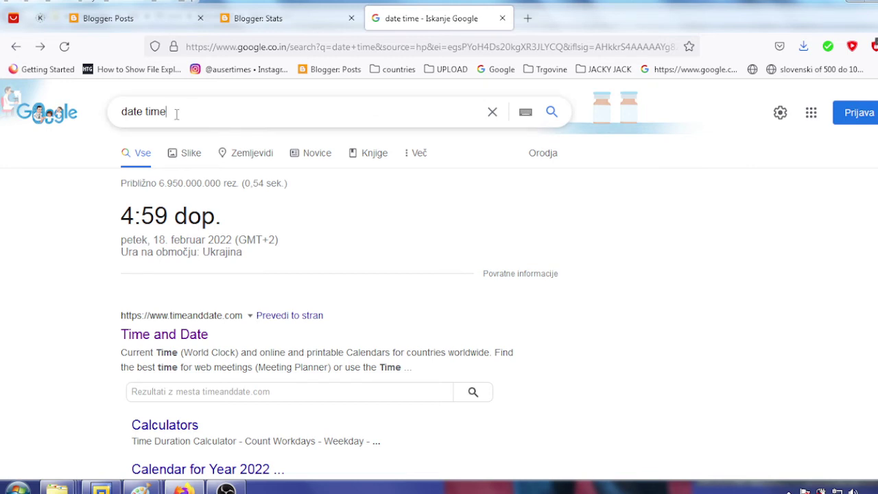
Step: Search Google for 'what is my isp' and highlight the ISP name T-2, d.o.o
drag(177, 112, 122, 112)
text(wh)
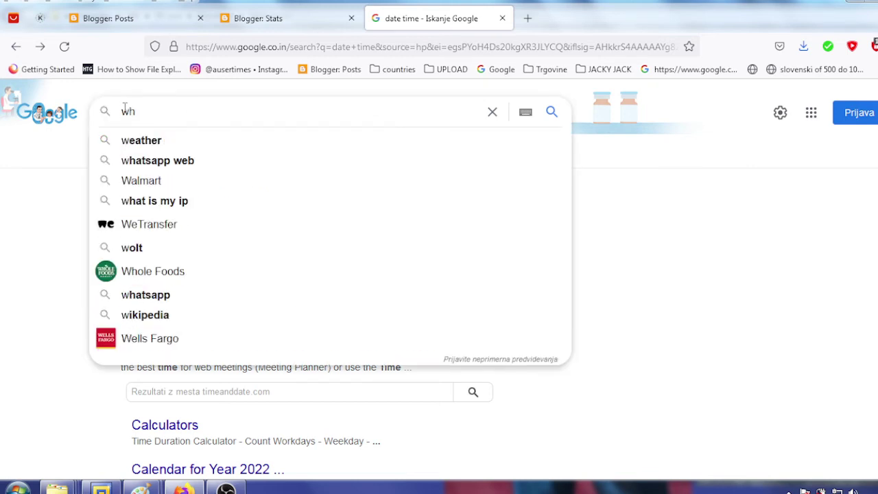
text(at is my isp)
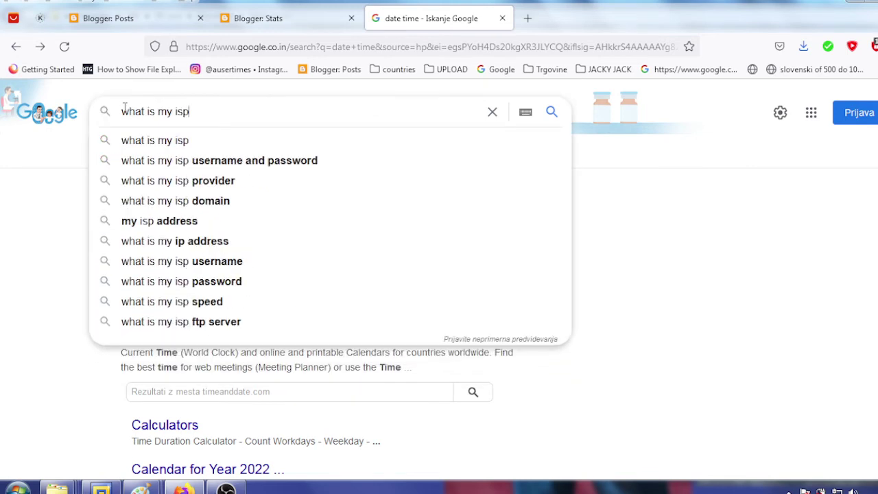
key(Return)
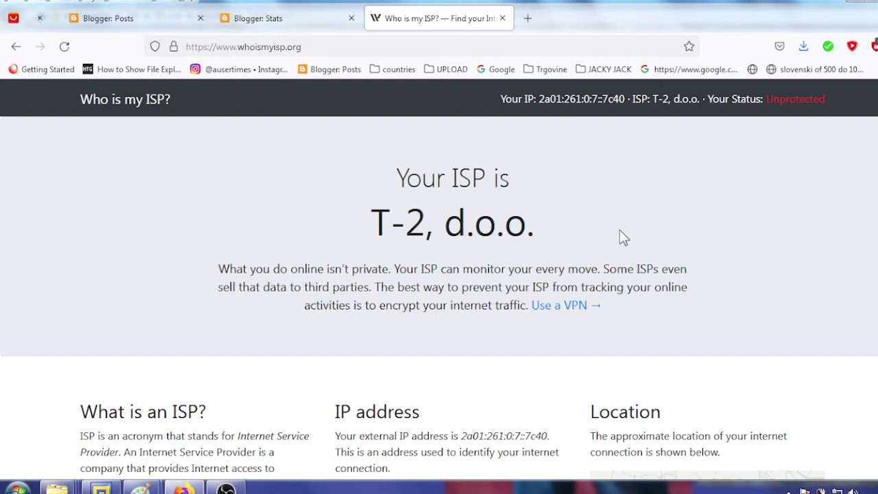
mouse_move(398, 176)
mouse_down()
mouse_move(478, 209)
mouse_move(610, 317)
mouse_up()
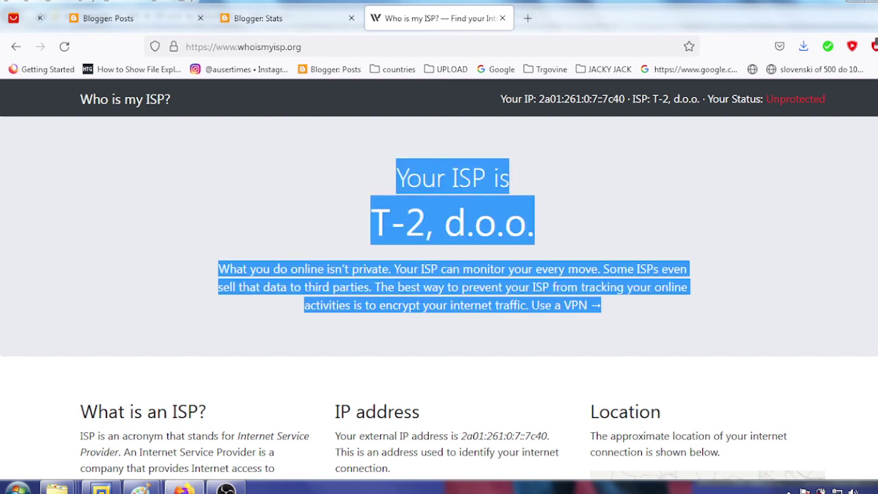
scroll(439, 274, down, 2)
scroll(439, 274, down, 2)
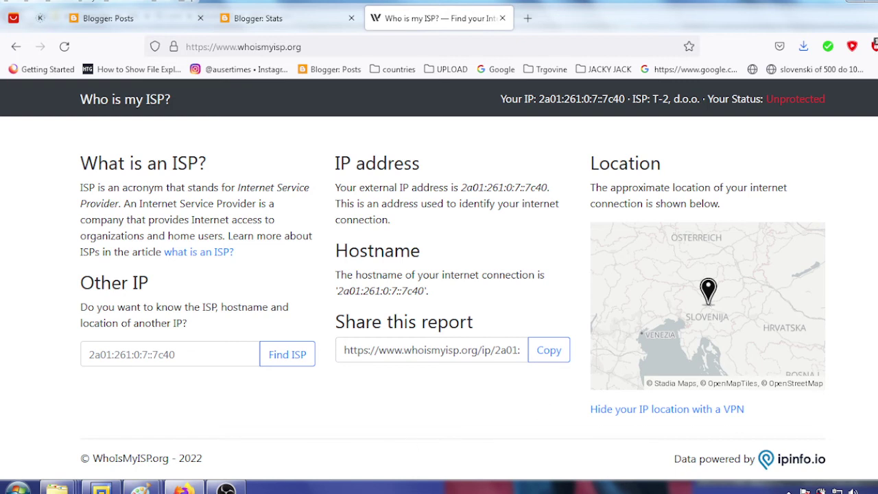
Step: Troubleshoot from the network tray icon, close diagnostics, then open Network and Sharing Center
right_click(310, 487)
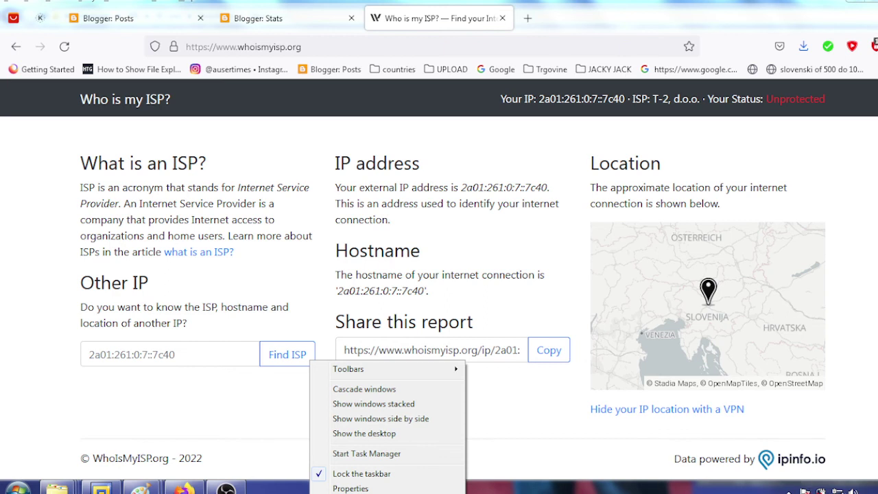
right_click(821, 490)
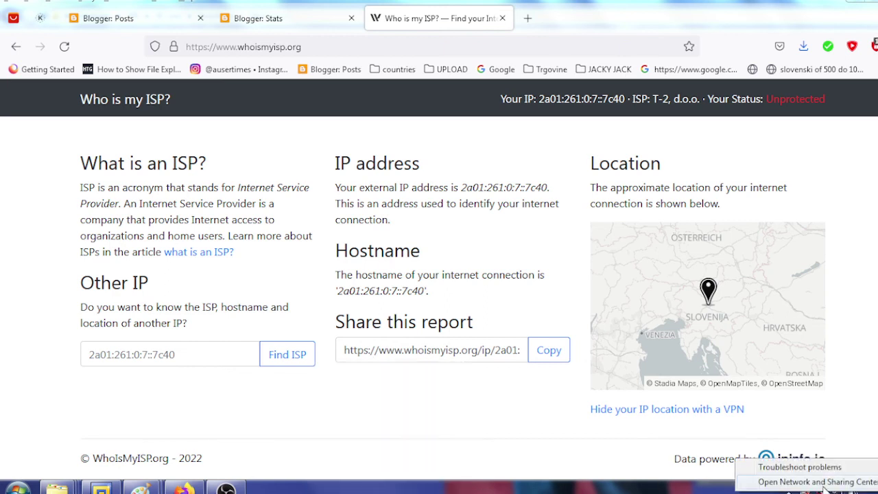
click(799, 468)
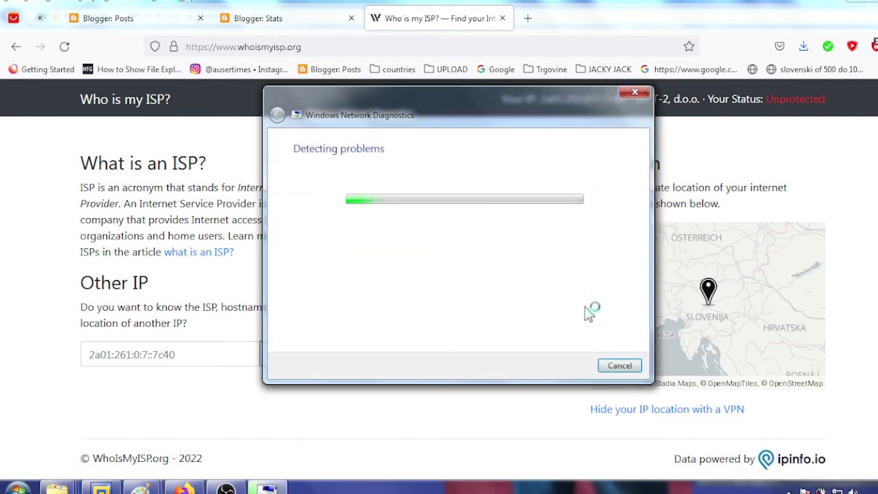
click(620, 365)
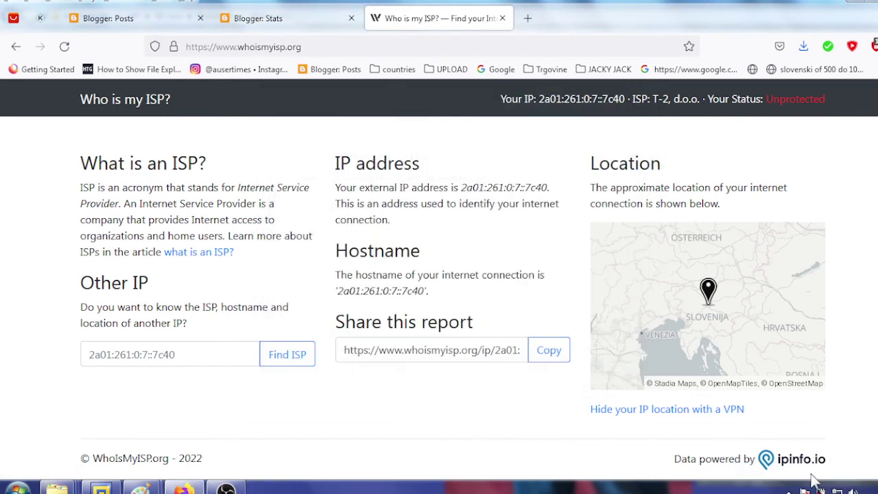
right_click(822, 490)
click(800, 480)
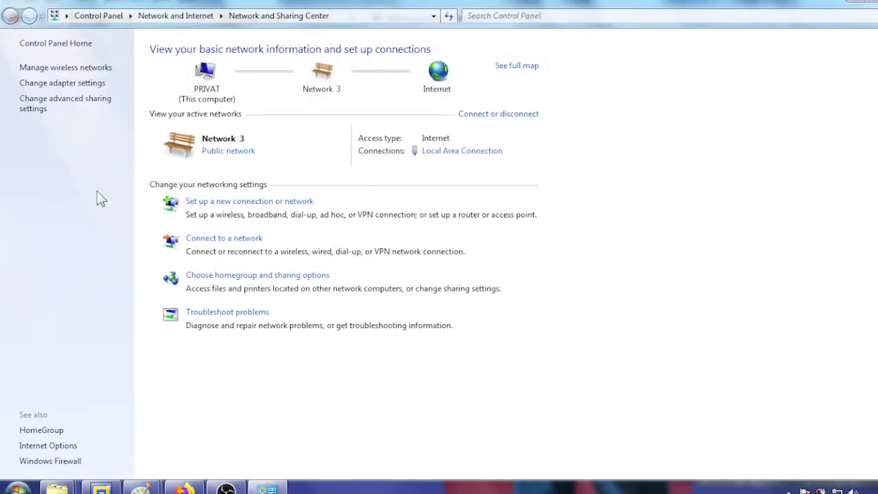
click(456, 164)
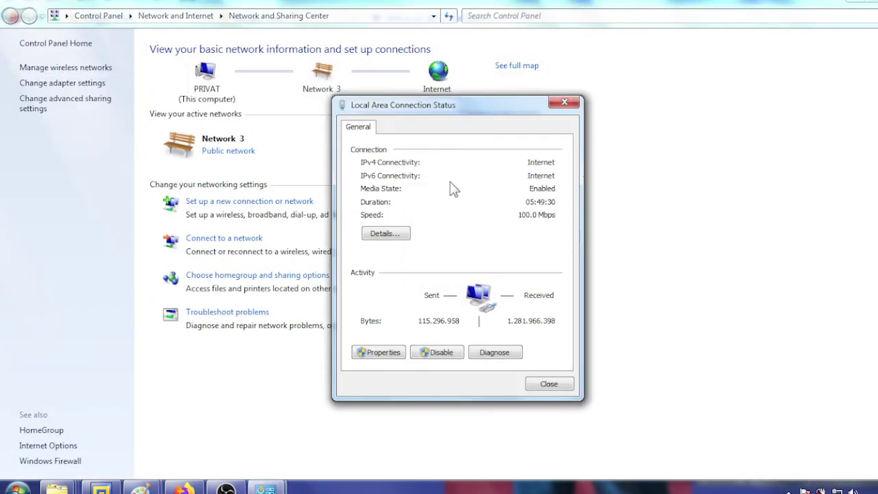
click(384, 352)
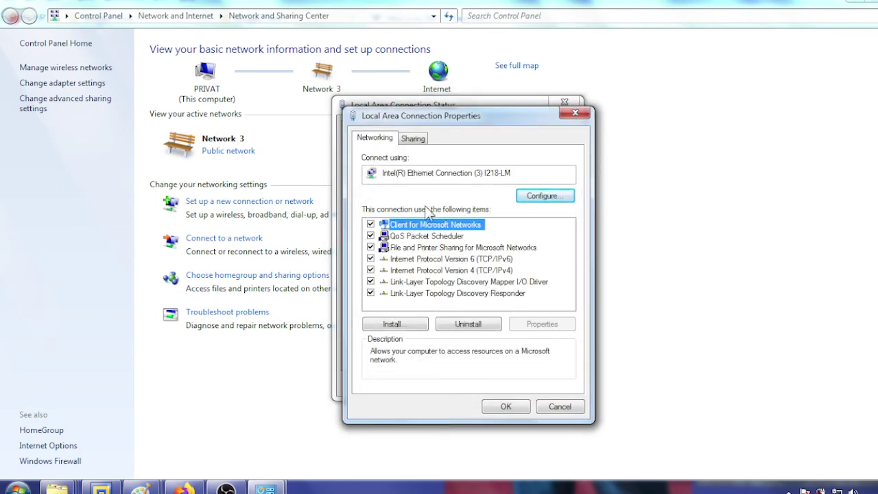
click(417, 141)
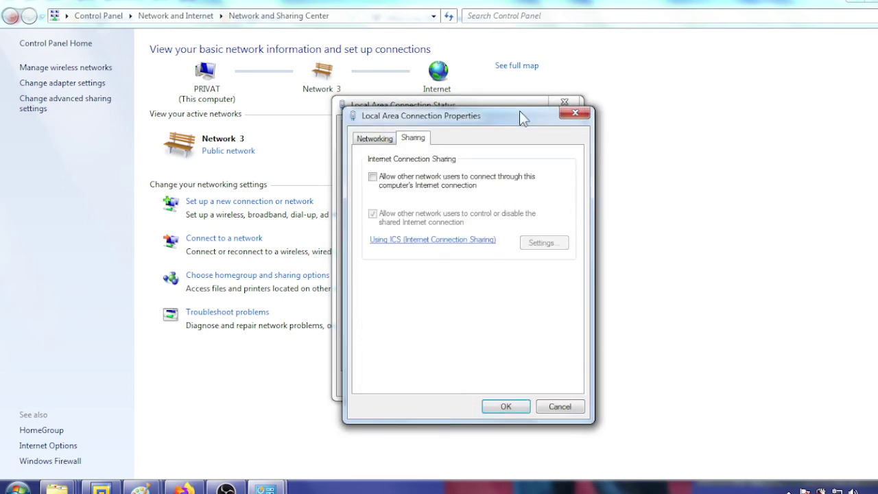
click(577, 114)
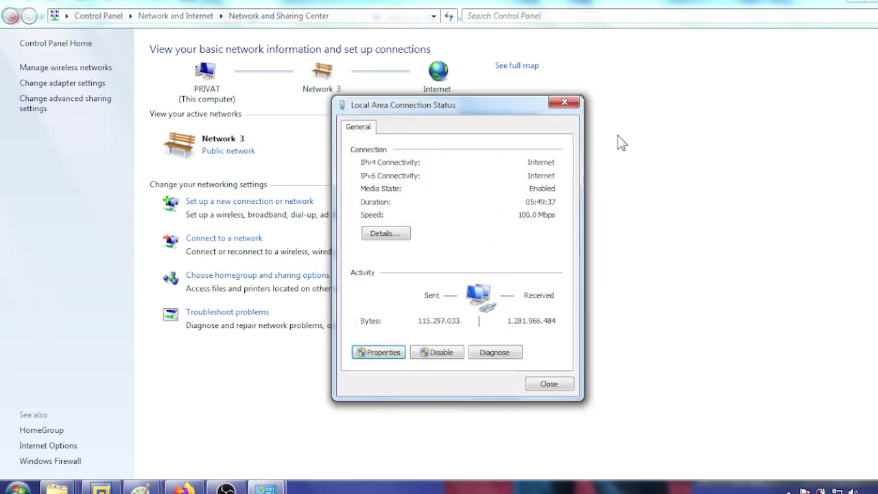
click(564, 104)
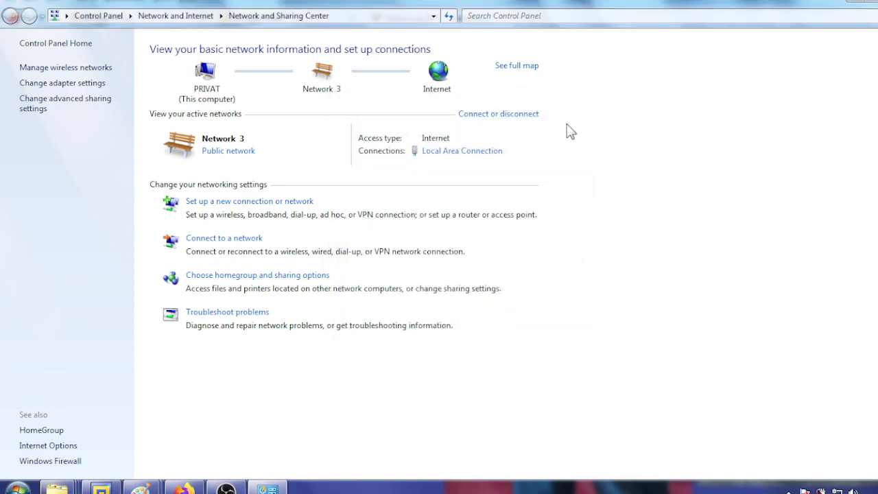
click(515, 67)
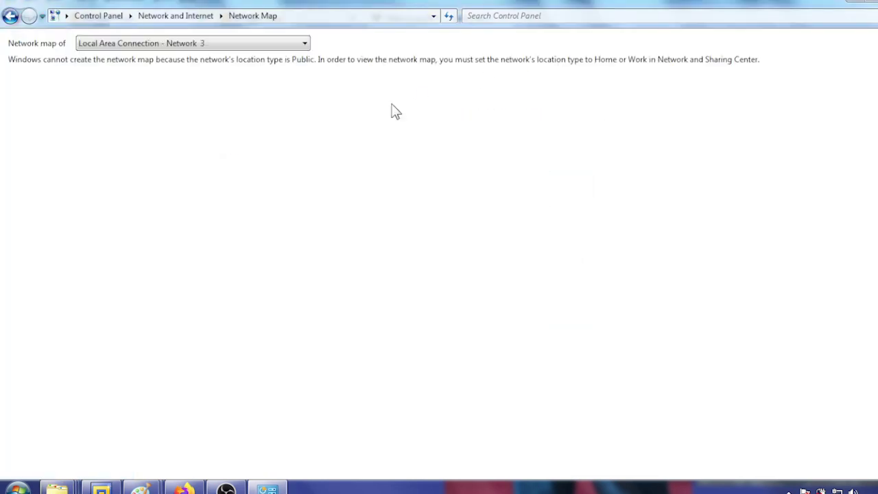
click(11, 17)
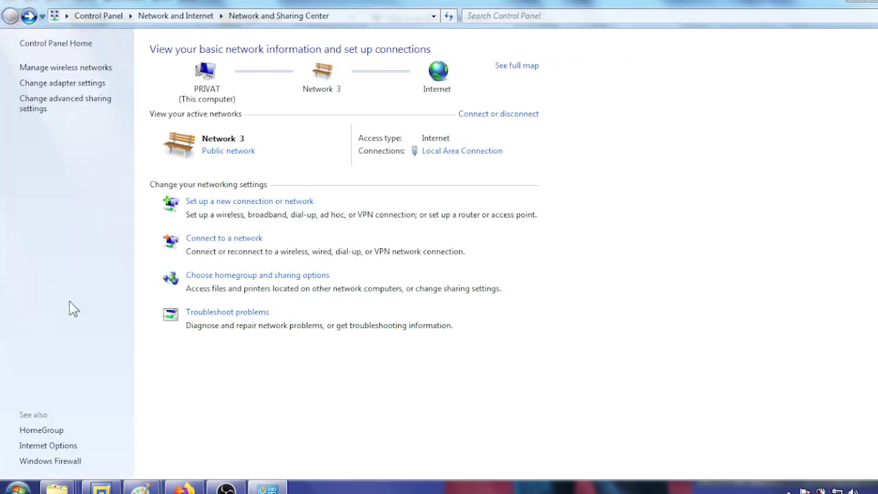
click(41, 446)
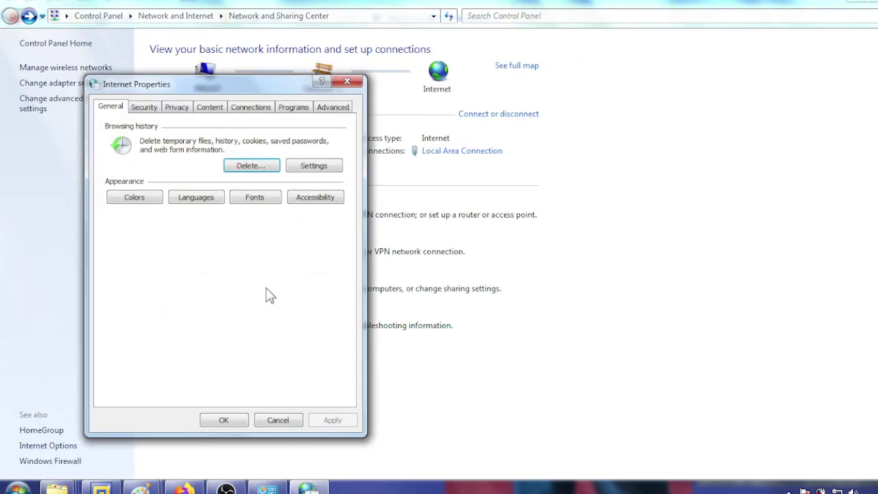
drag(215, 82, 410, 78)
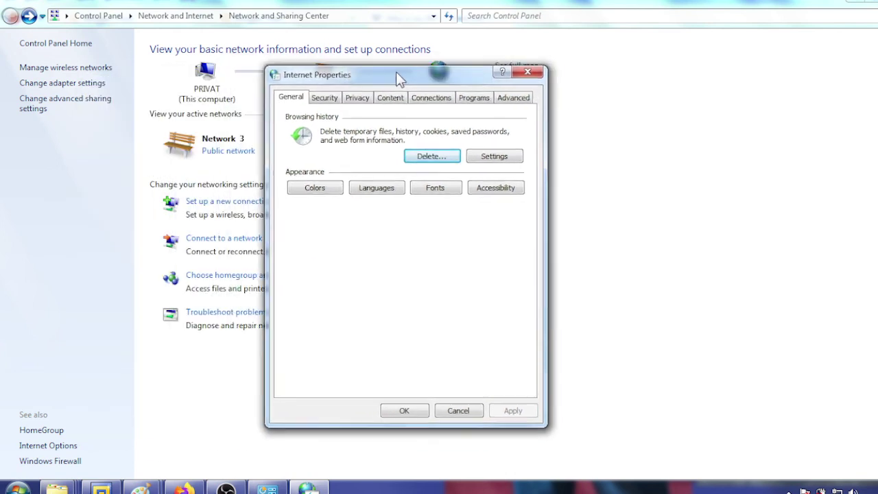
click(442, 104)
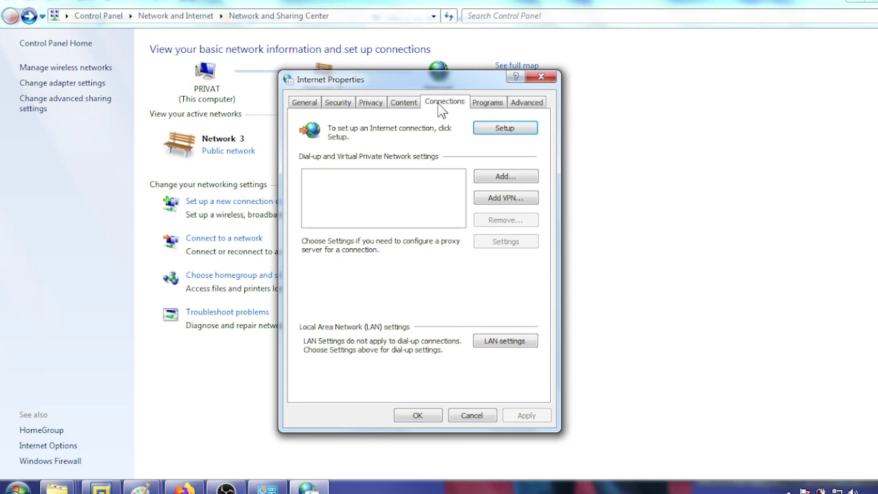
click(488, 341)
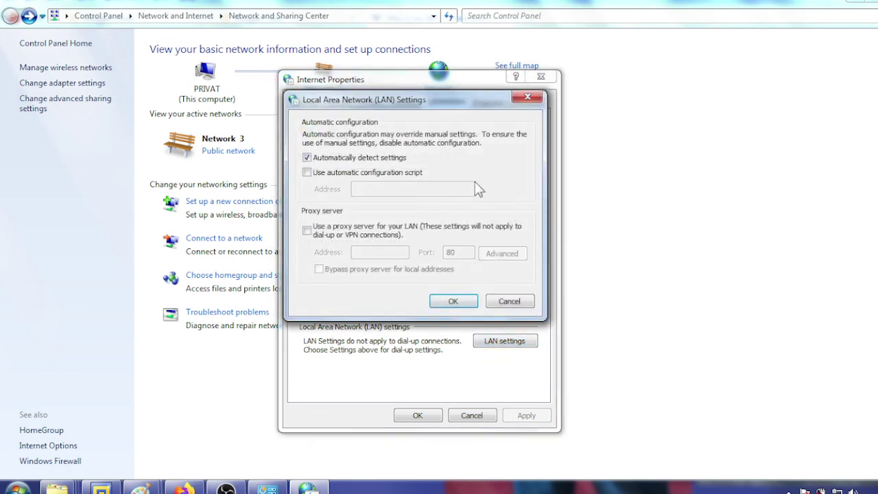
click(514, 302)
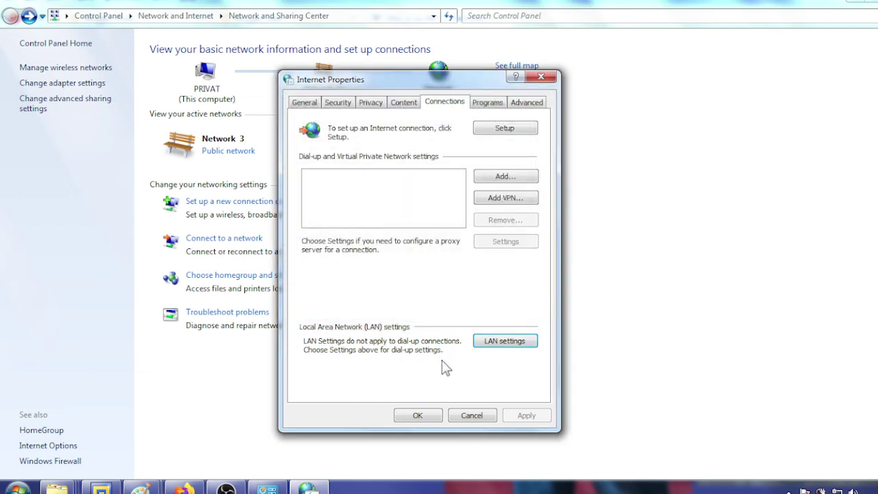
click(471, 415)
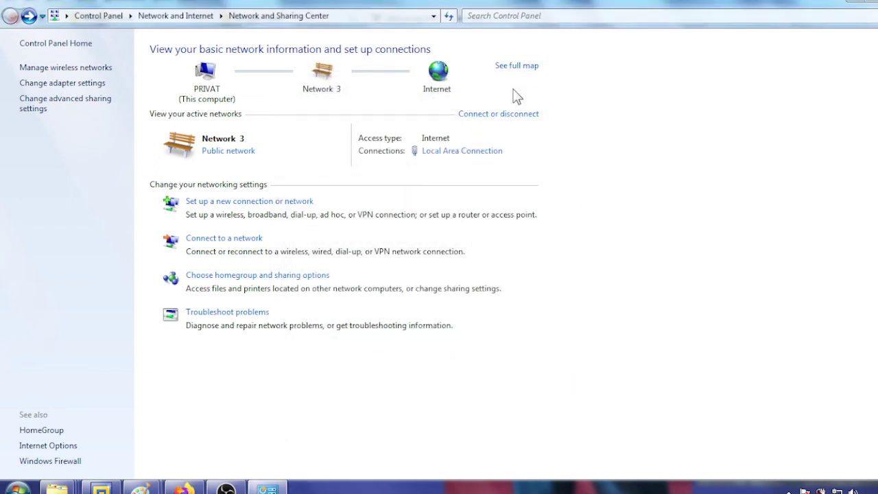
click(55, 446)
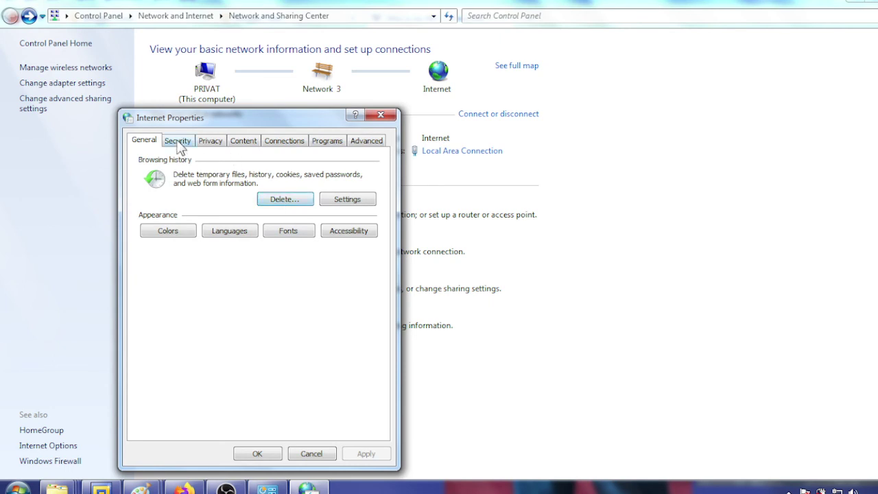
click(178, 142)
click(211, 143)
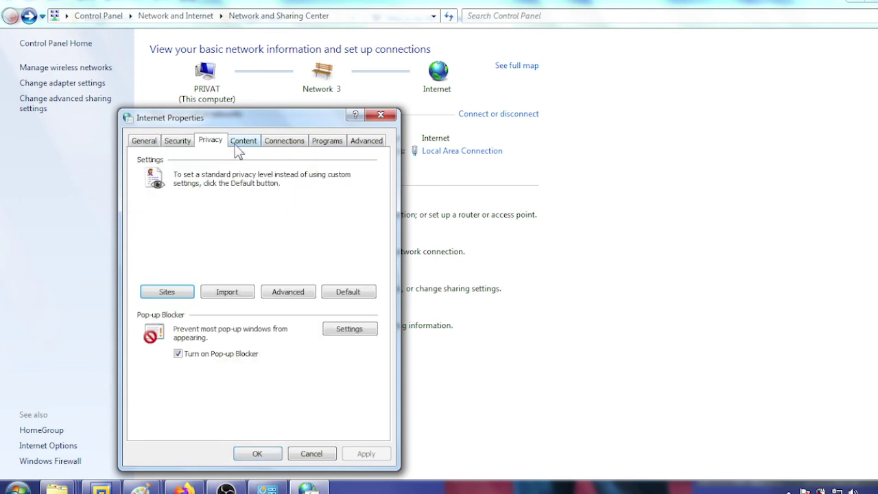
click(240, 145)
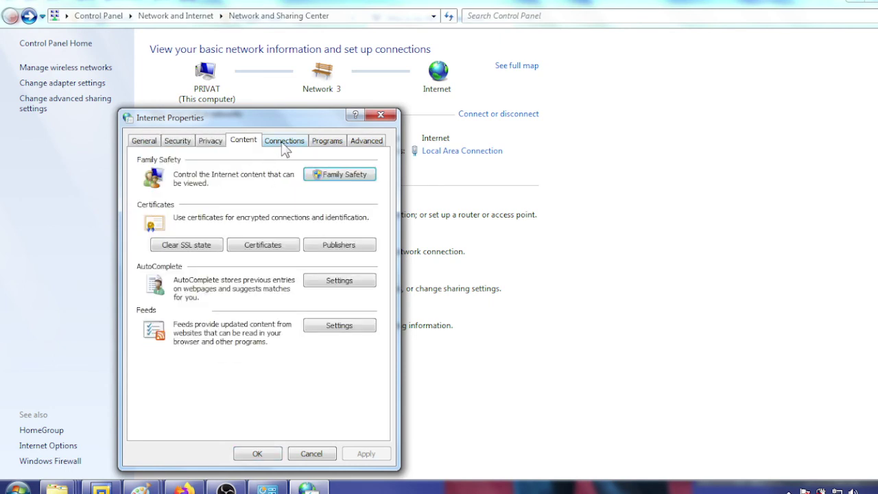
click(285, 144)
click(323, 144)
click(369, 144)
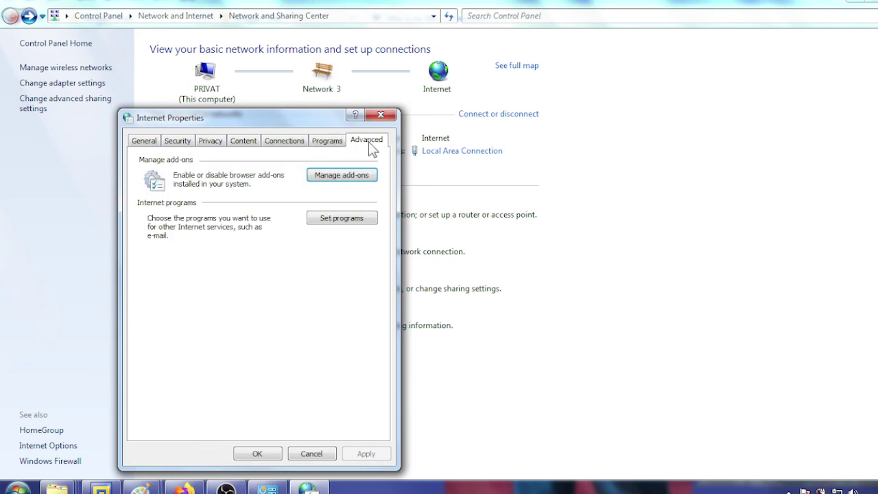
click(317, 455)
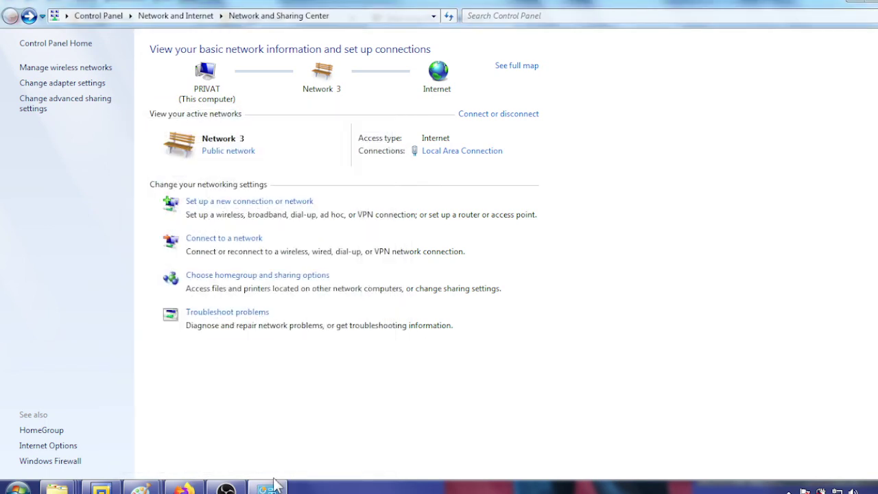